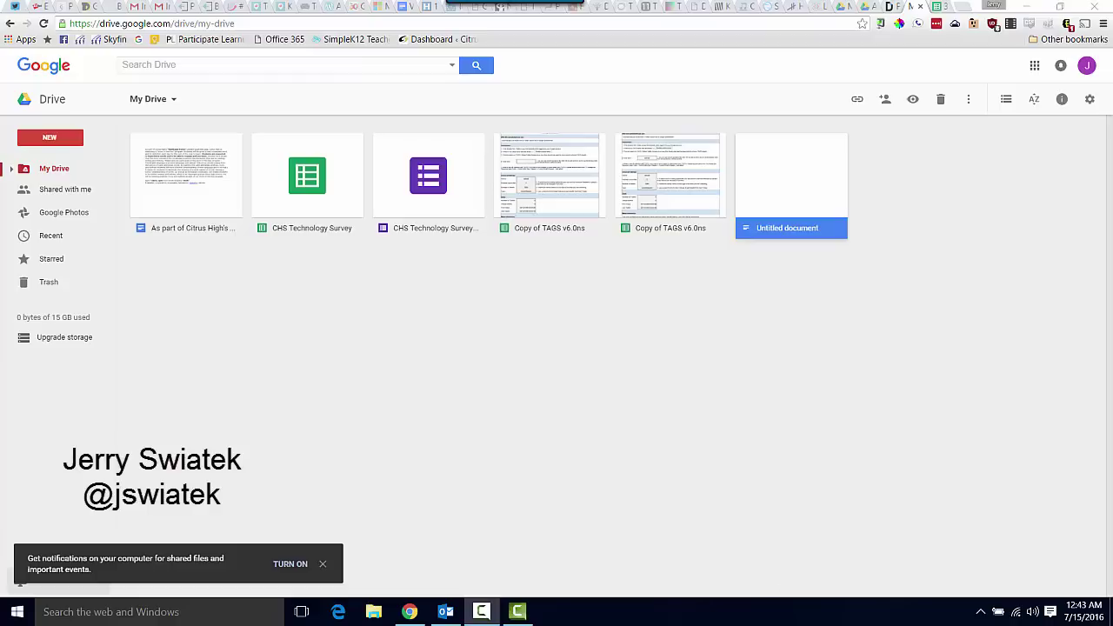
Create a new Google Forms form from Drive and title it "Assessment"
click(61, 141)
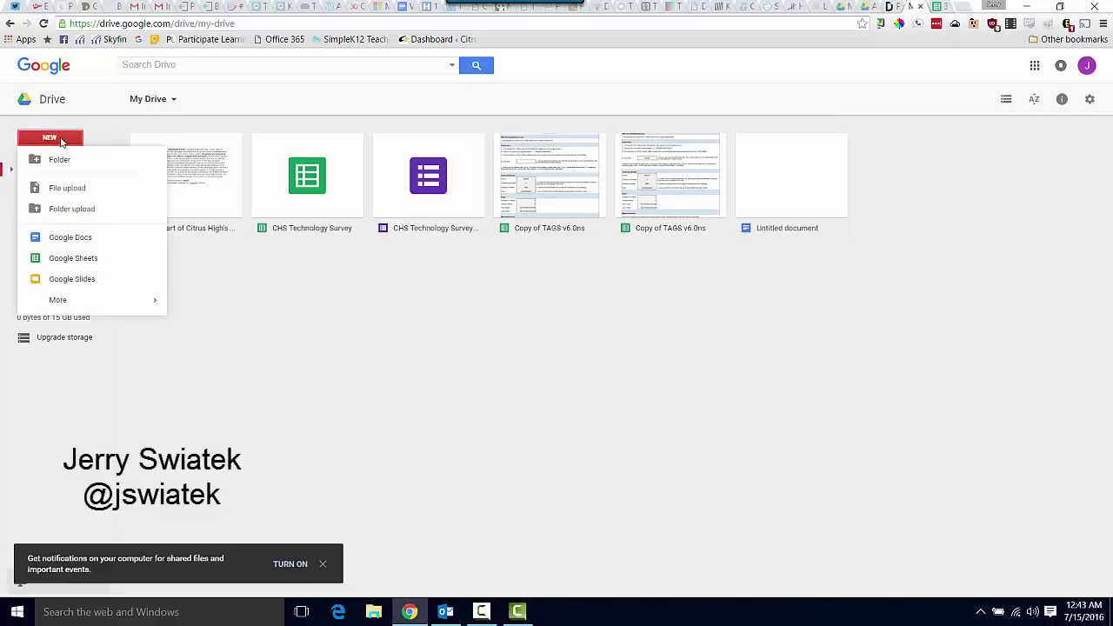
mouse_move(77, 300)
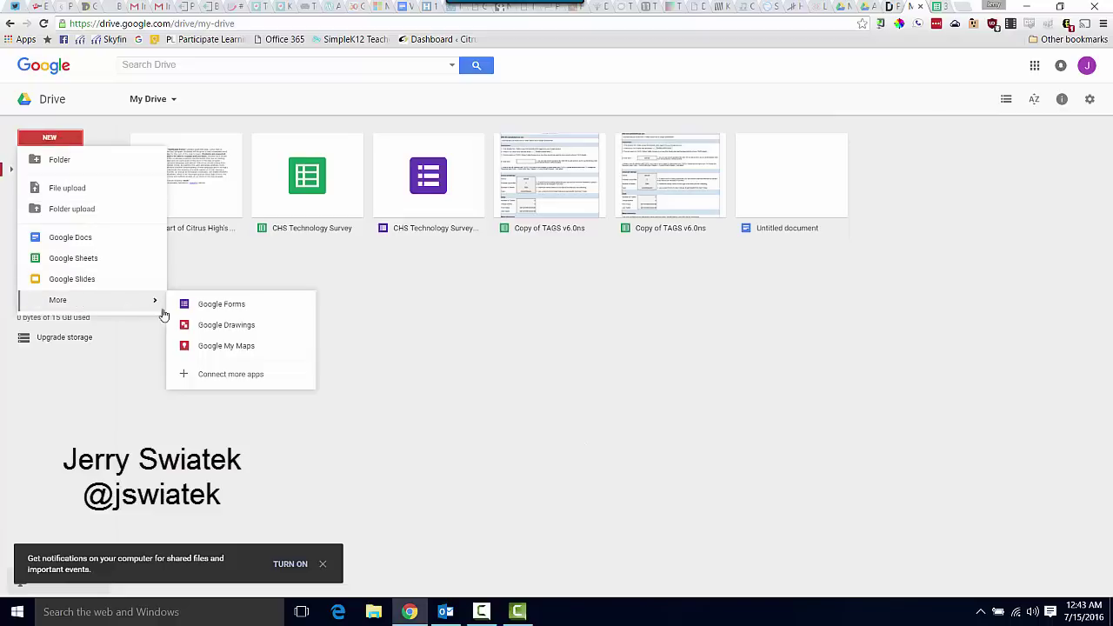
click(204, 309)
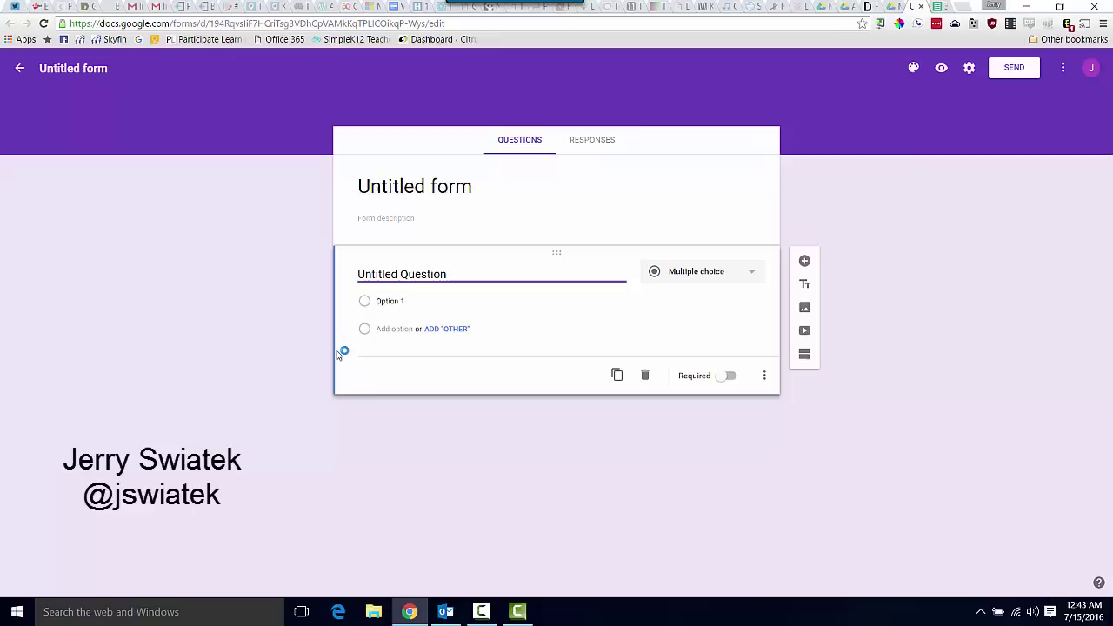
click(403, 186)
text(Assessment)
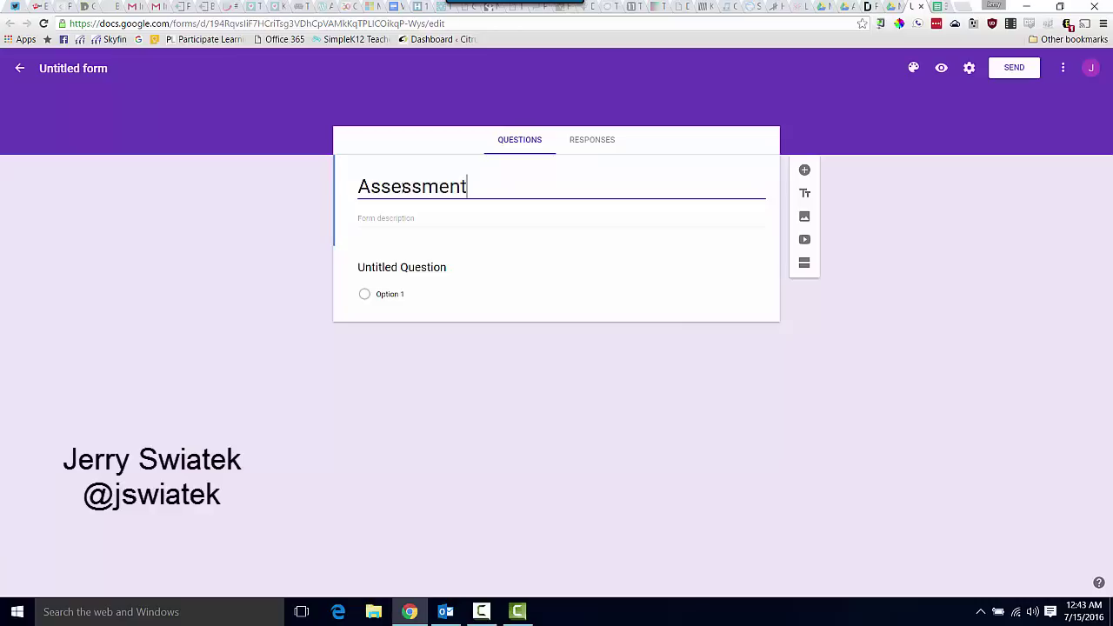
Name the first multiple-choice question "Question 1" and add Option 2 and Option 3 to its answers
click(423, 266)
text(Q)
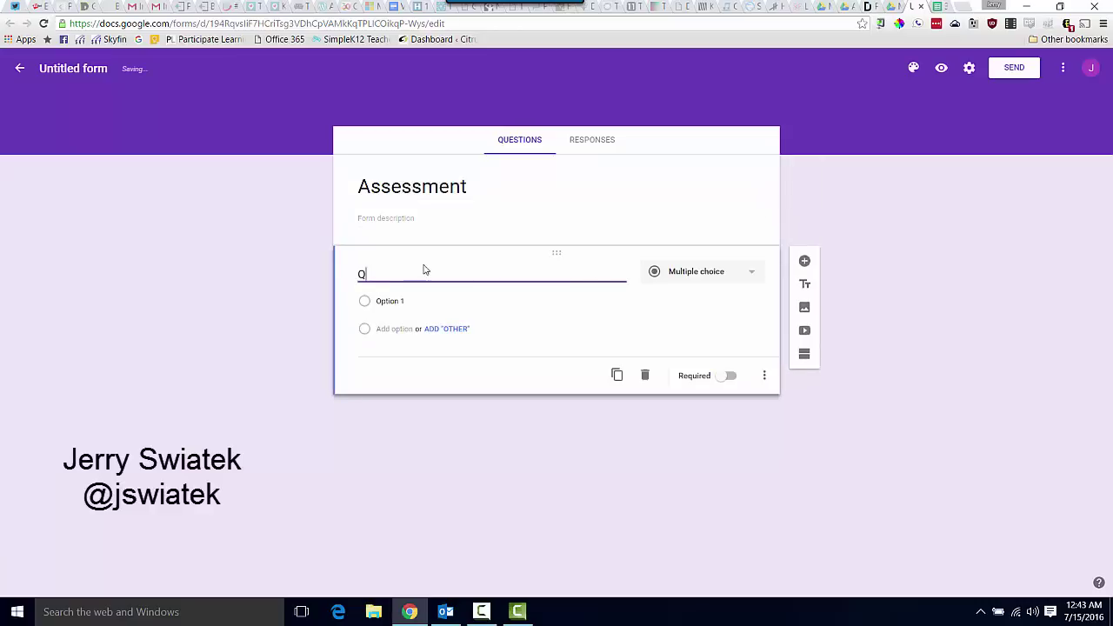
text(uestion 1)
click(396, 330)
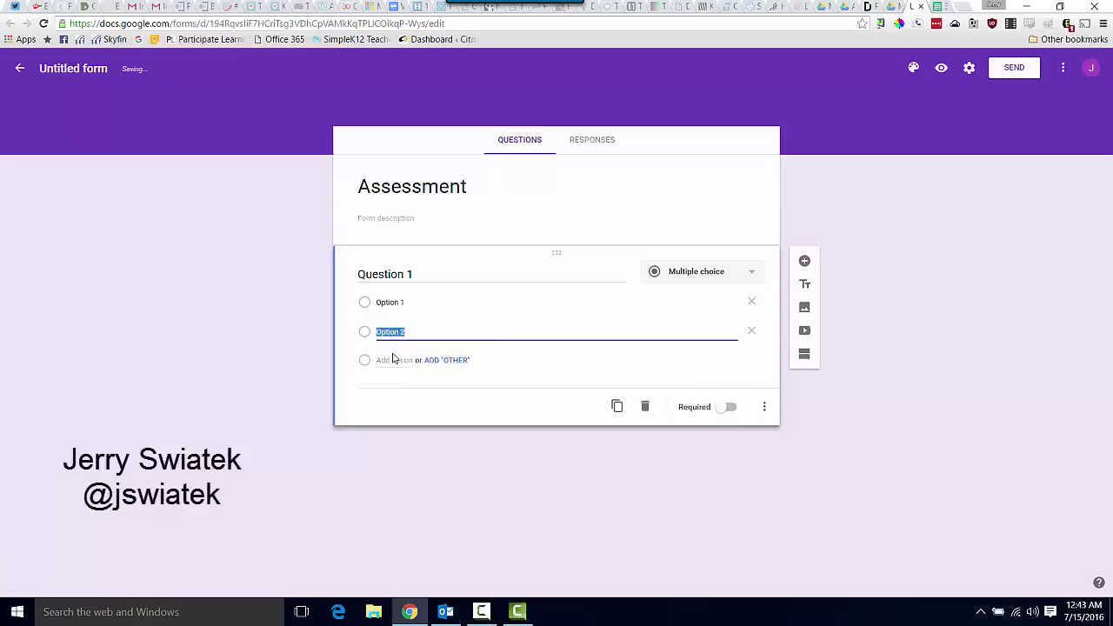
click(391, 360)
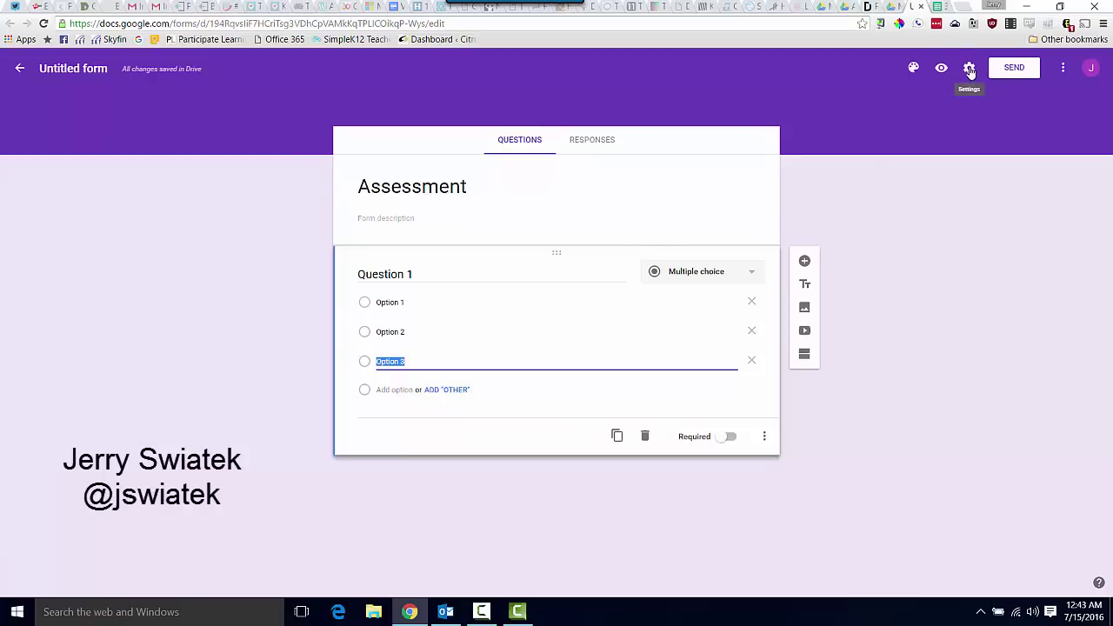
Turn the form into a quiz in its settings and save the change
click(970, 70)
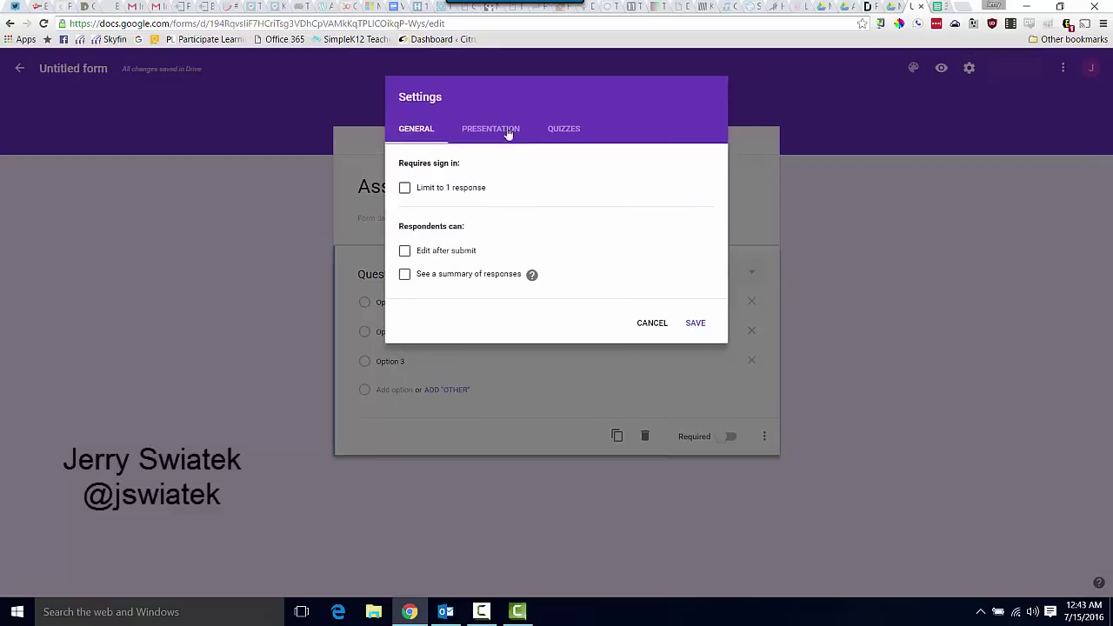
click(567, 133)
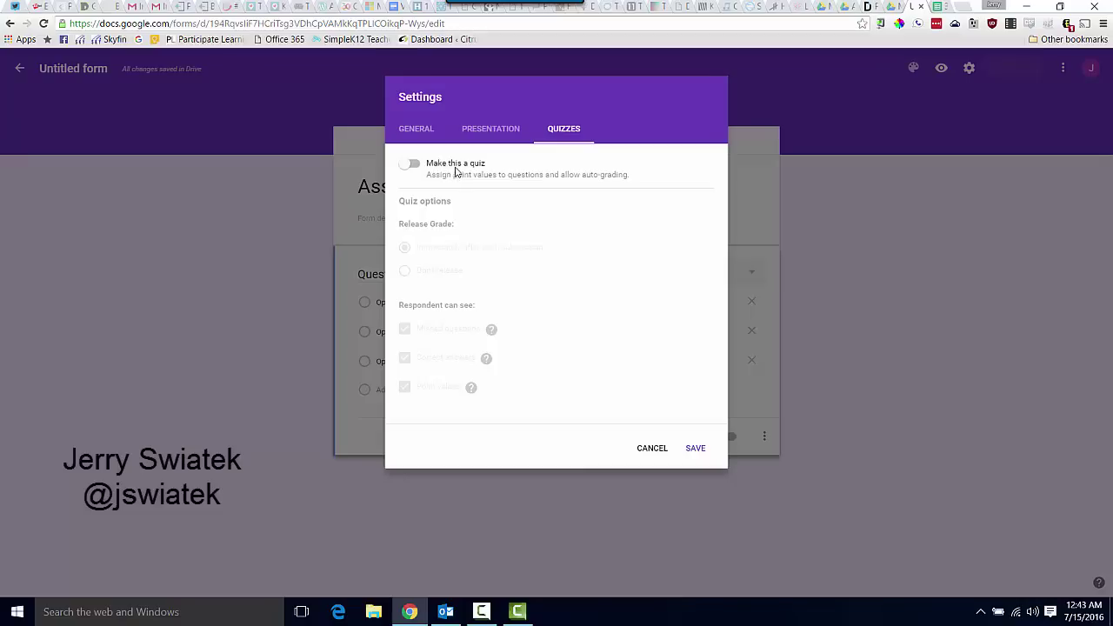
click(413, 165)
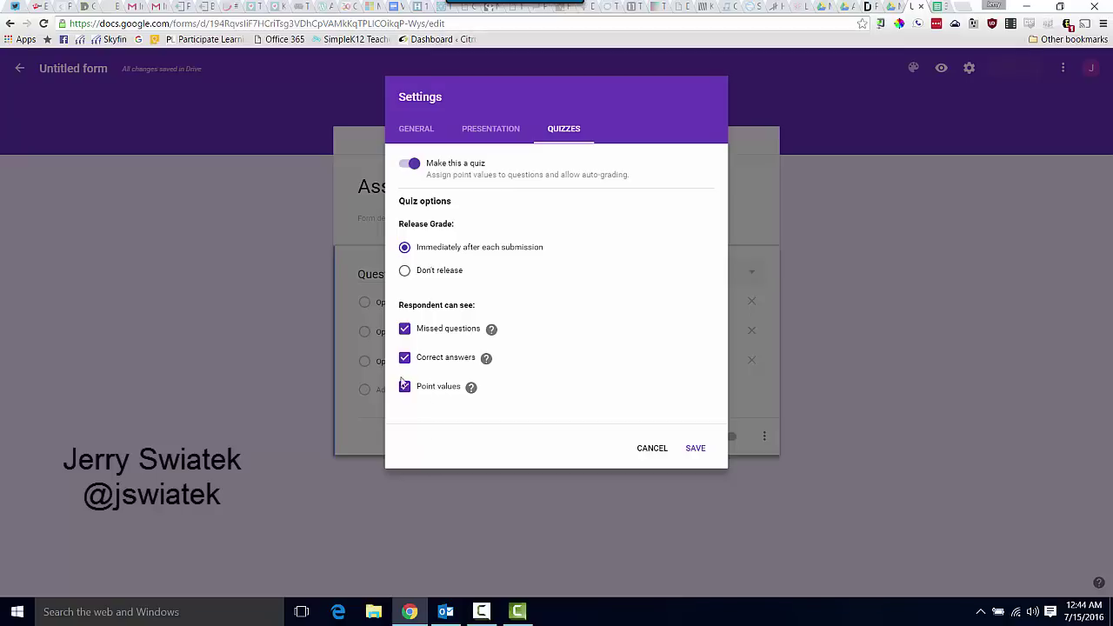
click(695, 450)
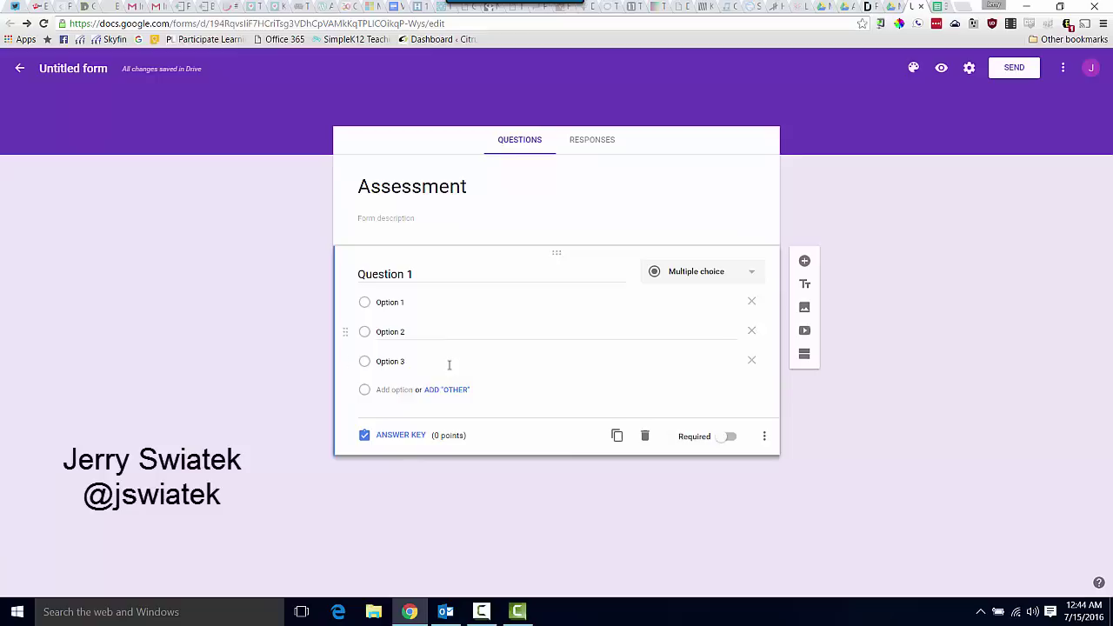
Mark Option 2 as the correct answer of Question 1 and set its value to 5 points
click(403, 434)
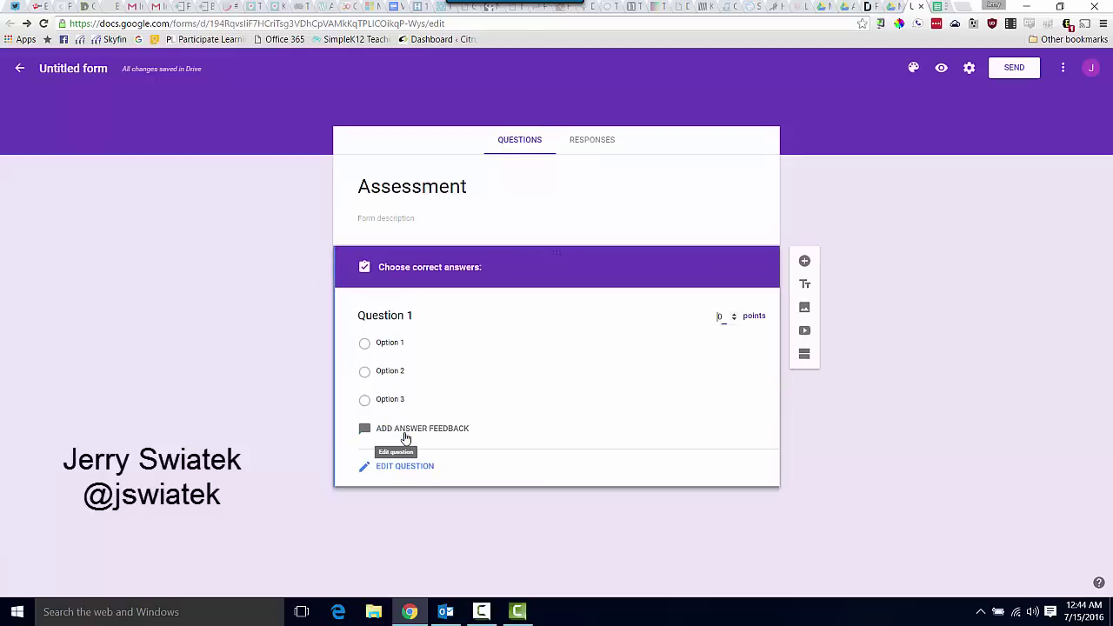
click(364, 372)
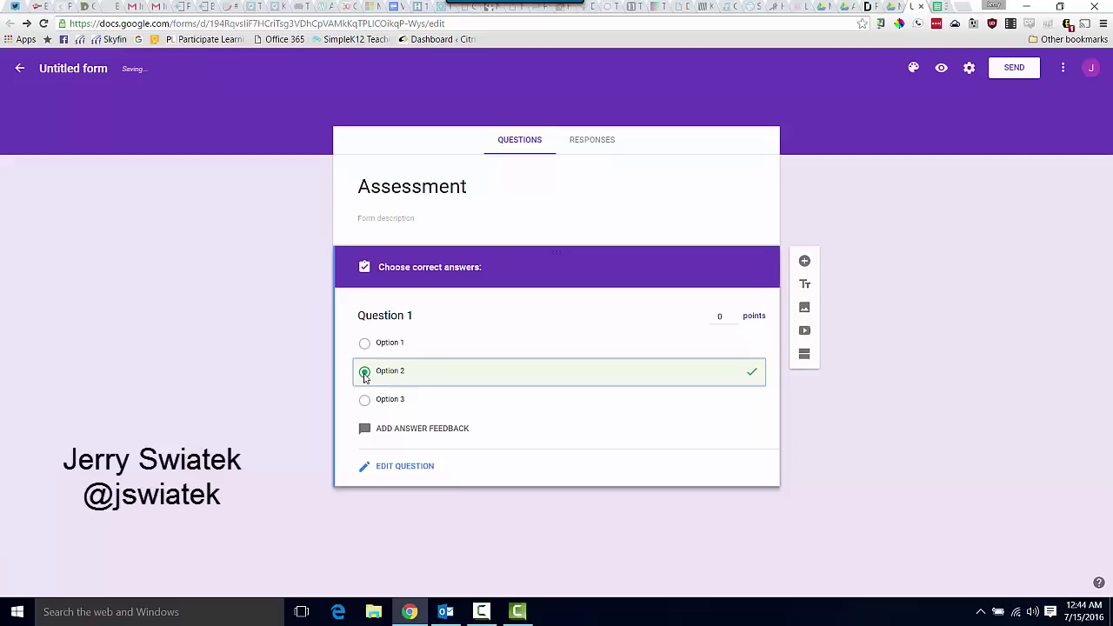
double_click(734, 317)
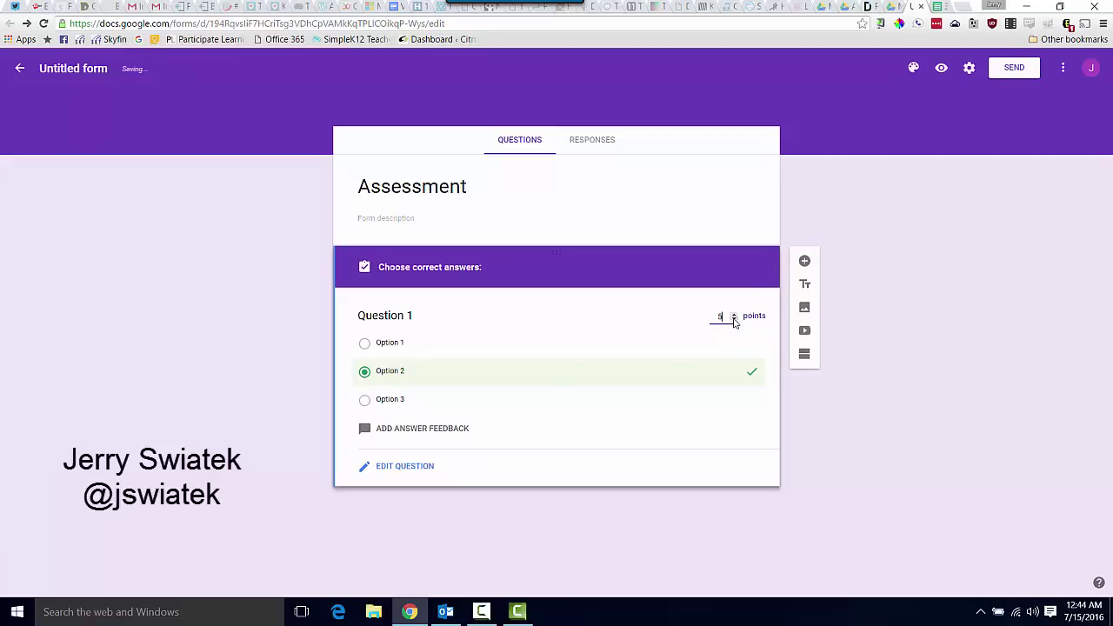
click(422, 435)
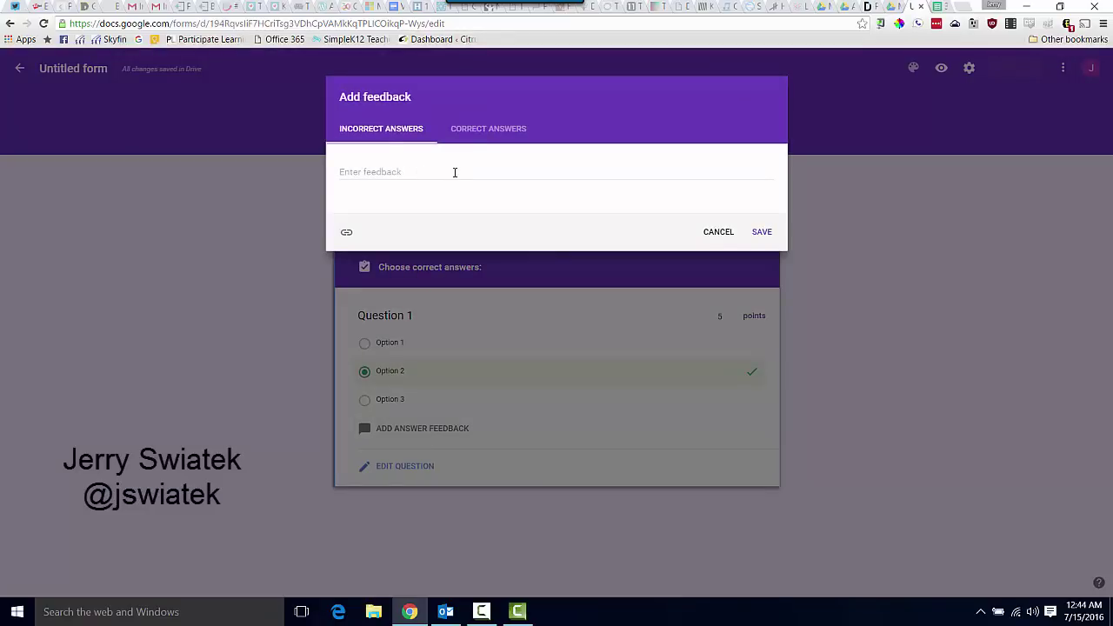
click(496, 133)
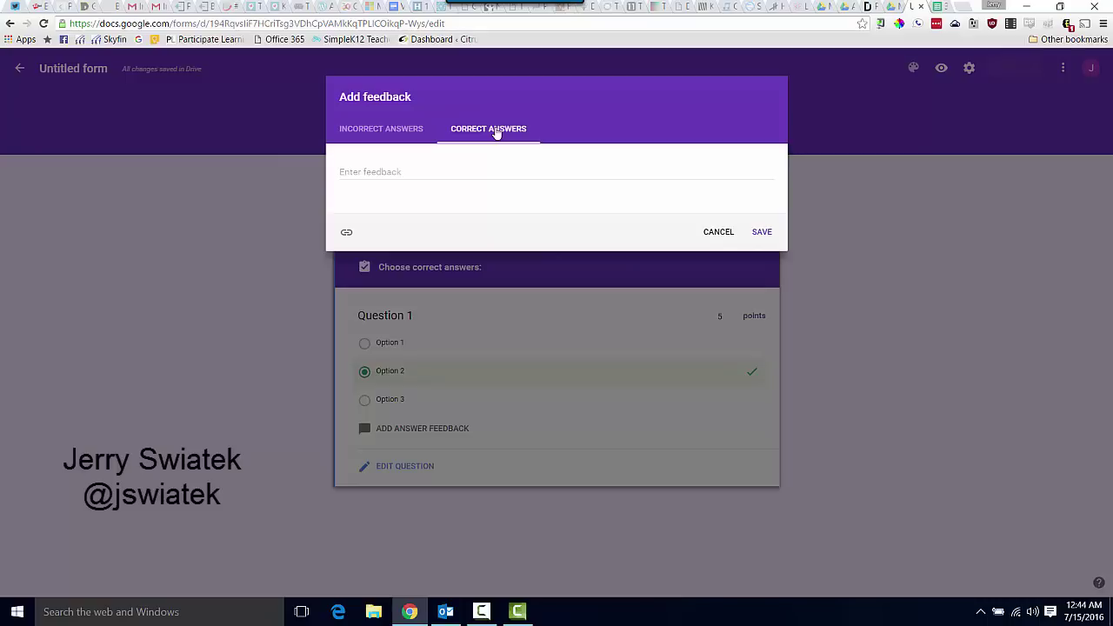
click(715, 232)
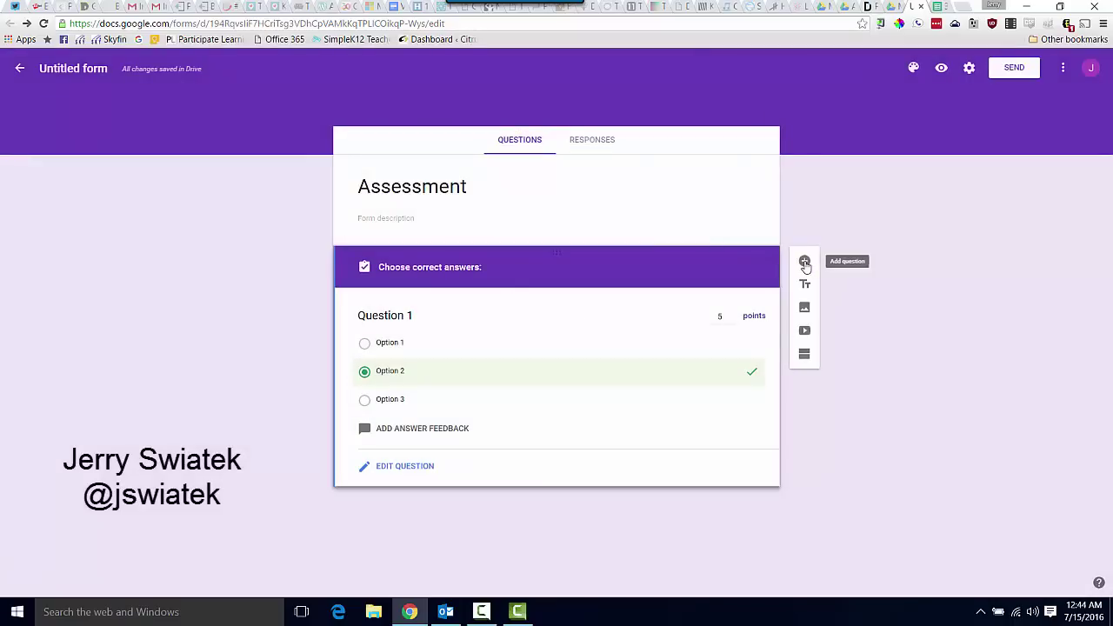
Add a checkboxes question named "Question 2" with the answers Option 1, Option 2 and Option 3
click(805, 264)
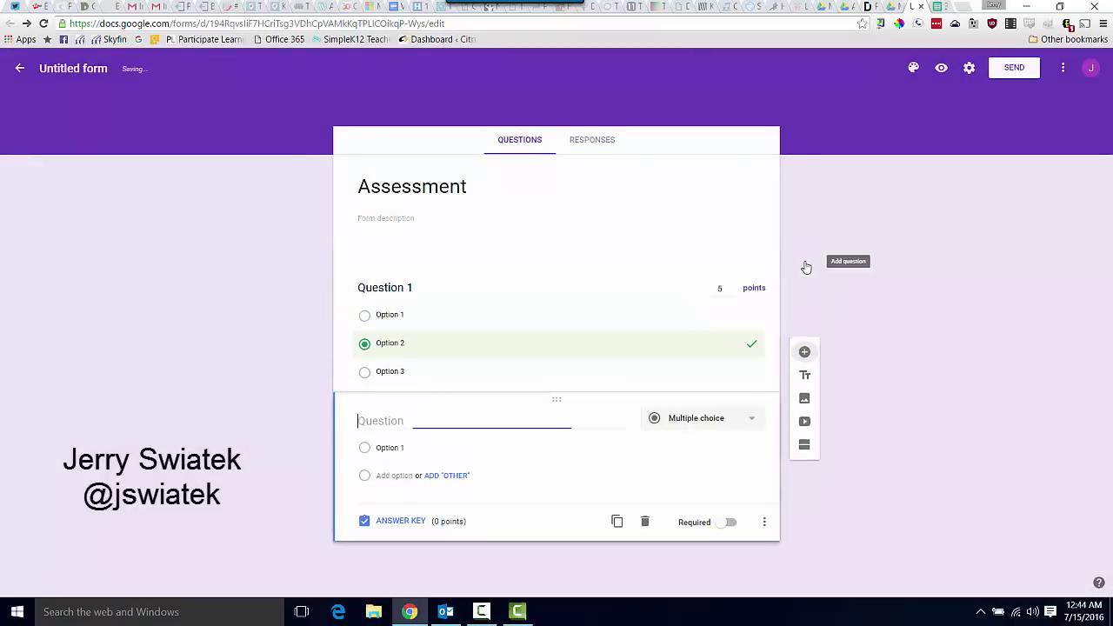
click(706, 423)
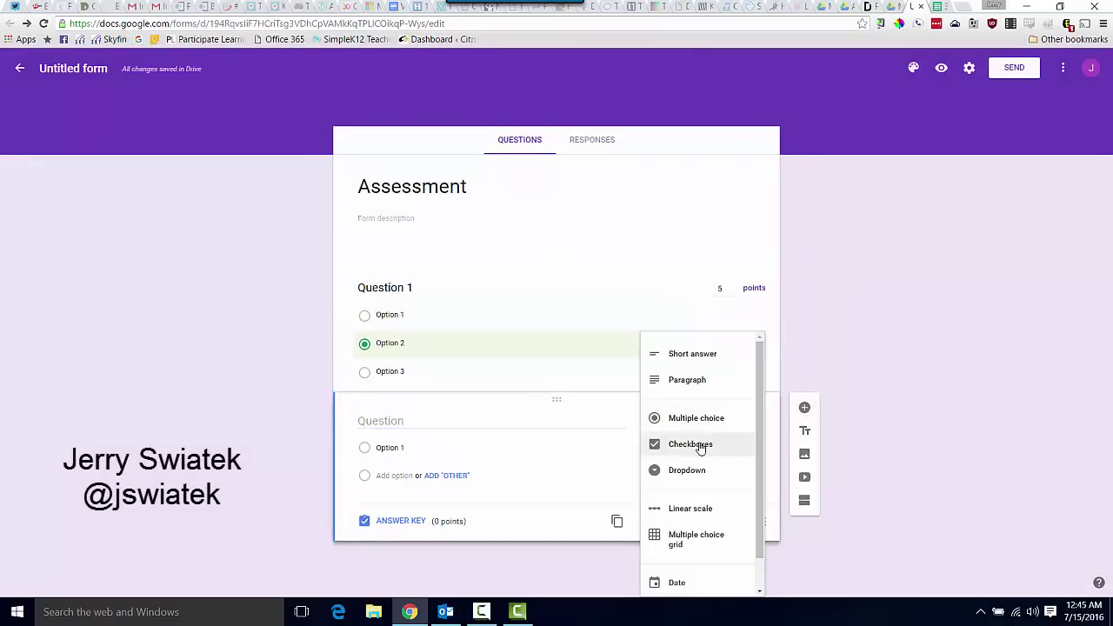
click(696, 446)
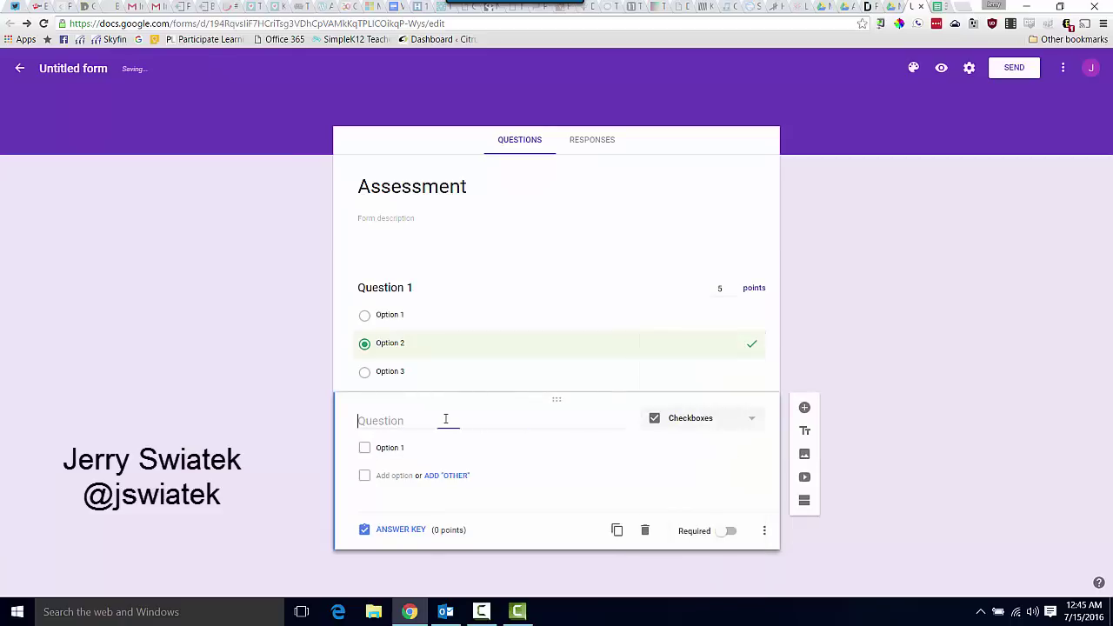
text(Quest)
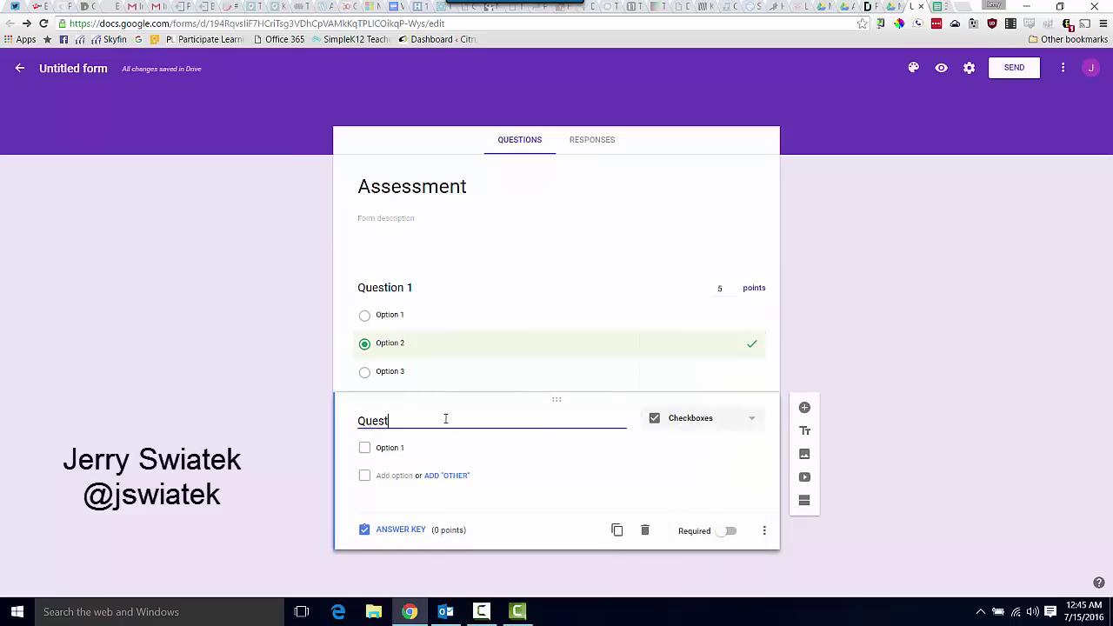
text(ion 2)
click(396, 479)
click(397, 507)
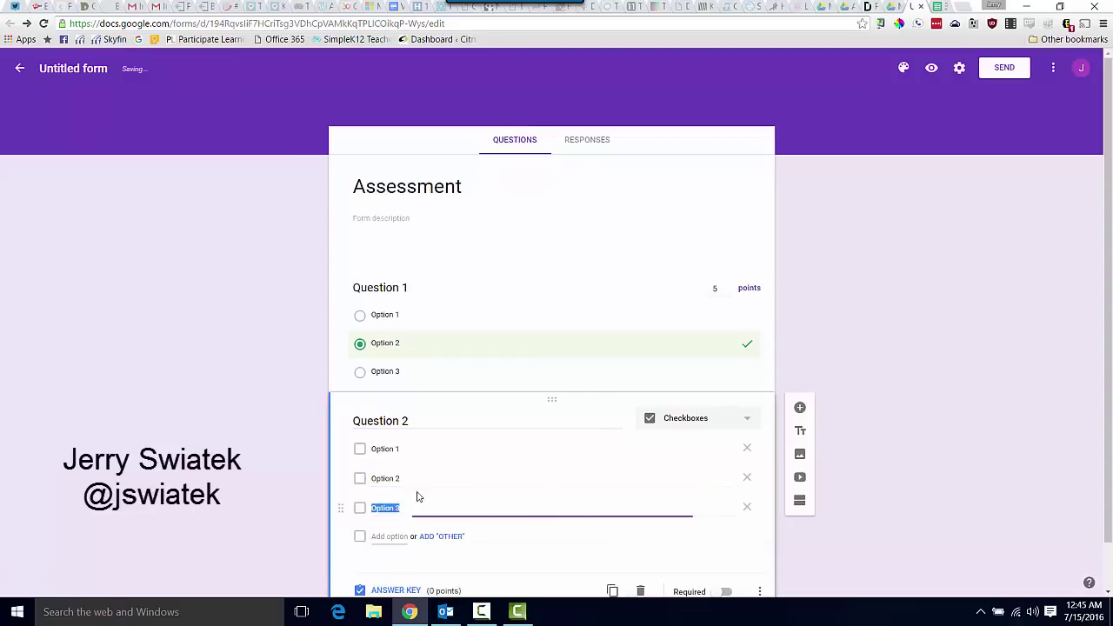
Mark Option 1 as the correct answer of Question 2 and set its value to 5 points
click(398, 542)
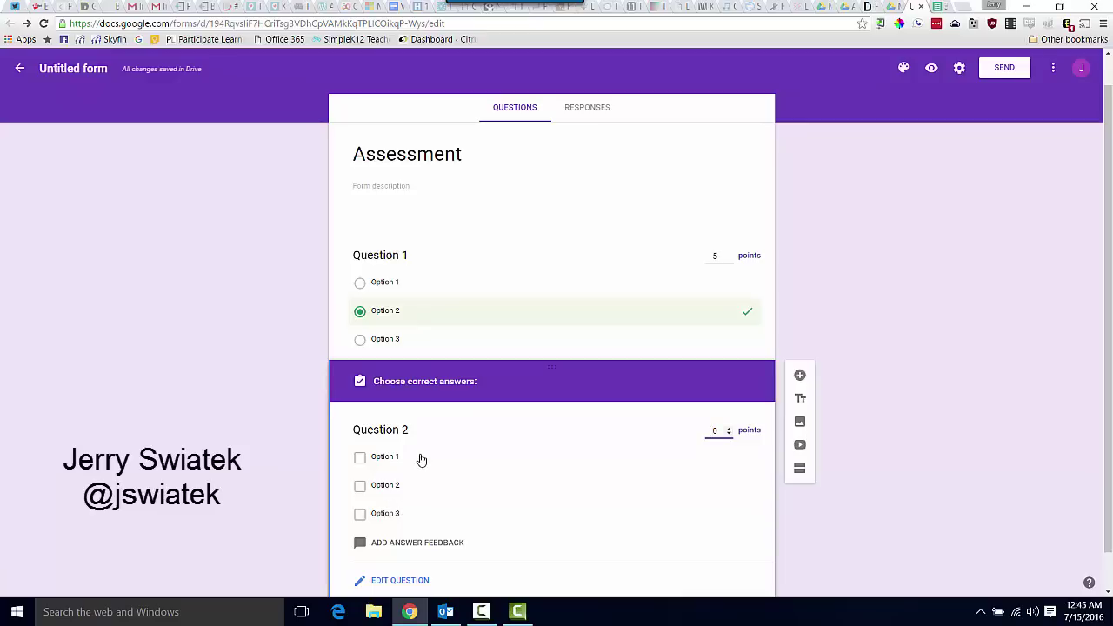
click(420, 458)
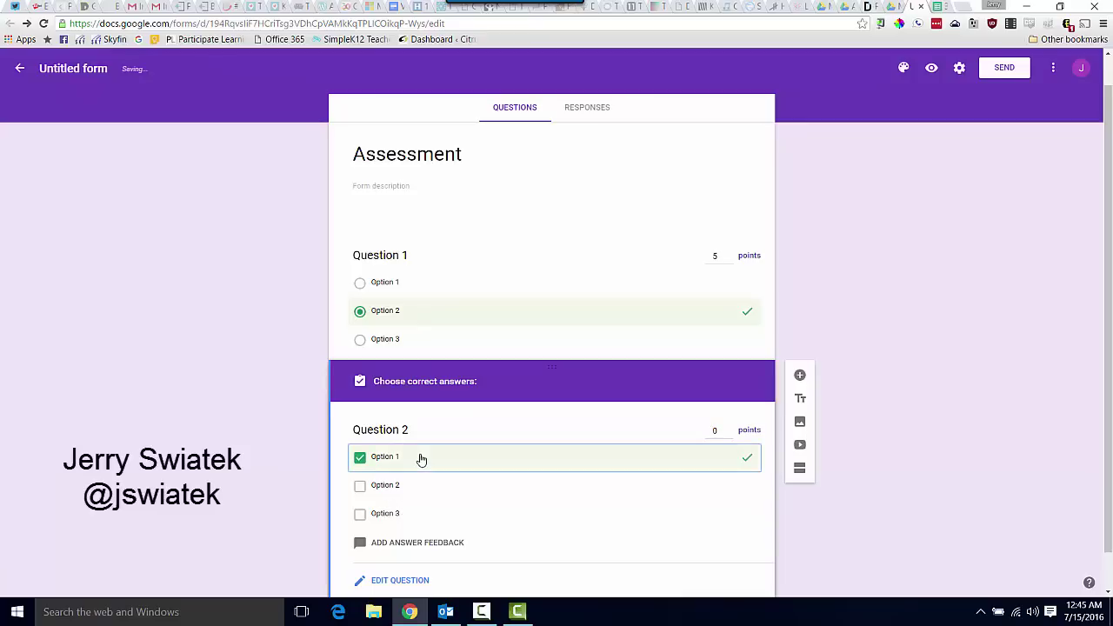
click(729, 431)
text(5)
Add a dropdown question named "Question 3" with the answers Option 1, Option 2 and Option 3
scroll(551, 459, down, 1)
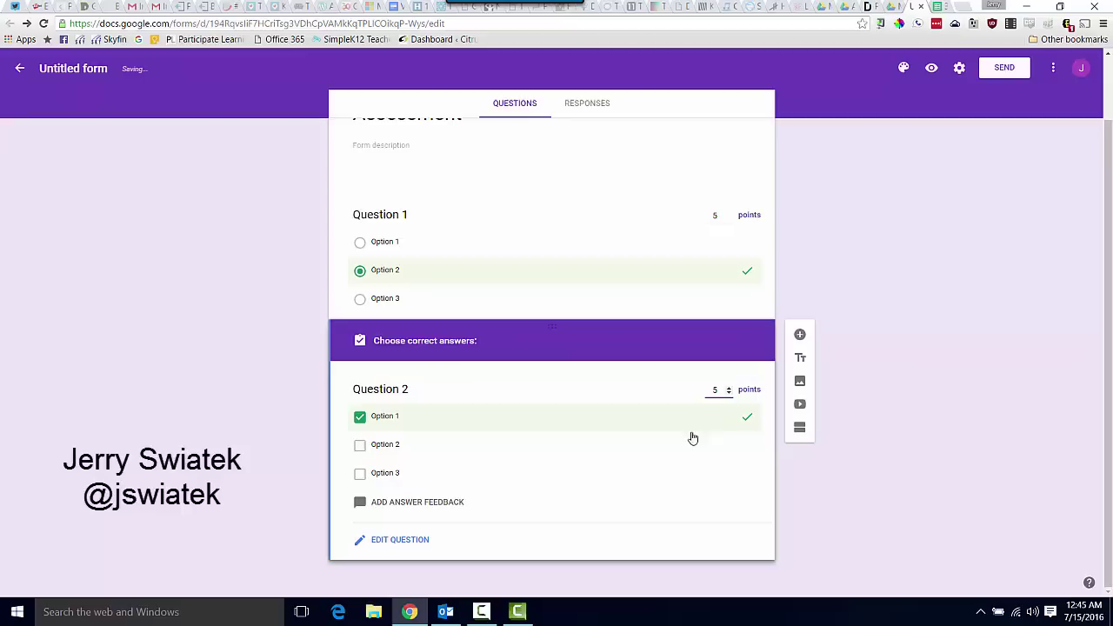
click(800, 334)
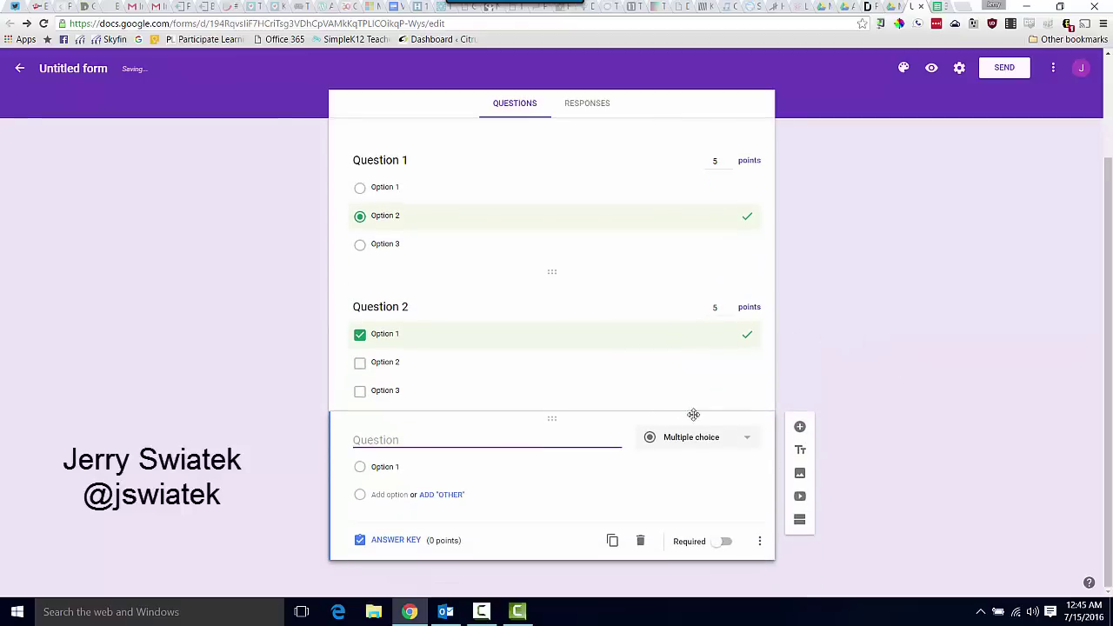
click(708, 441)
click(686, 492)
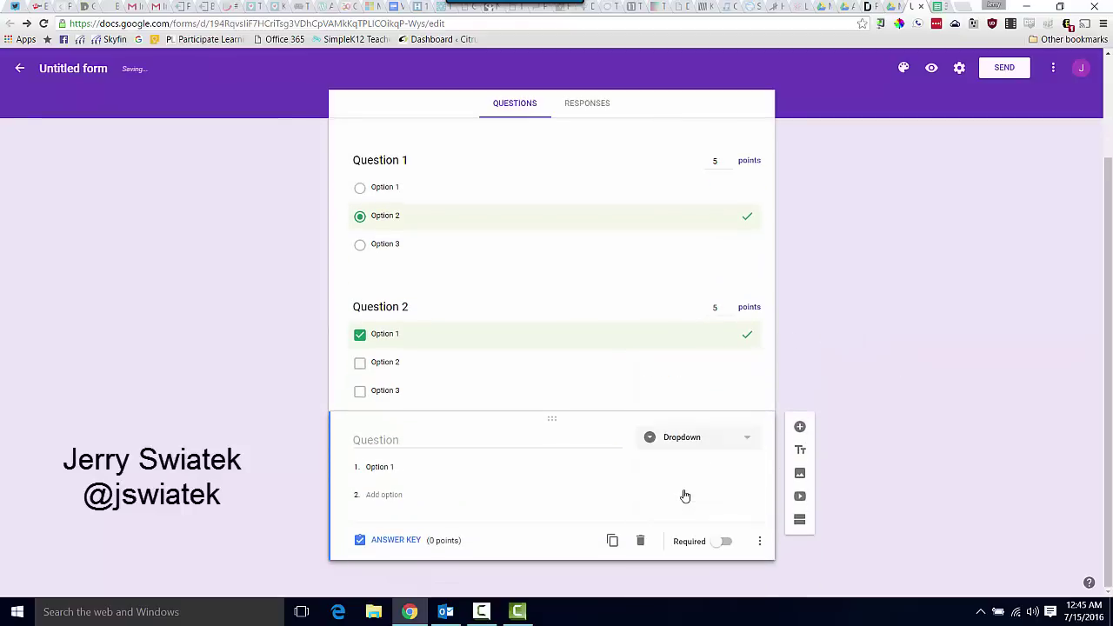
click(380, 443)
text(Question)
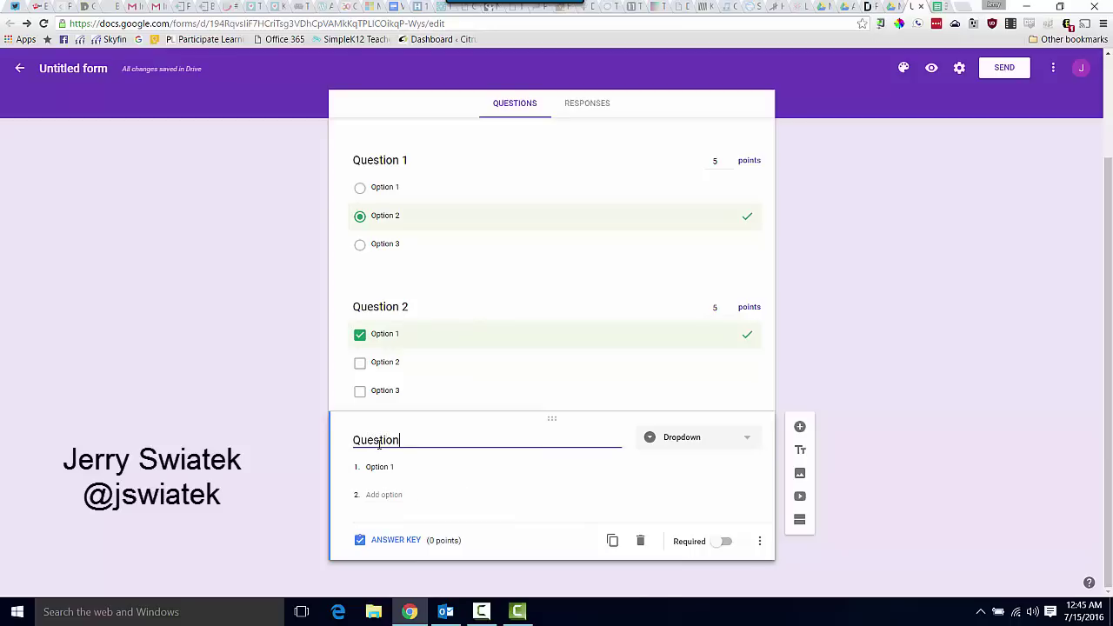
text( 3)
click(379, 495)
click(379, 526)
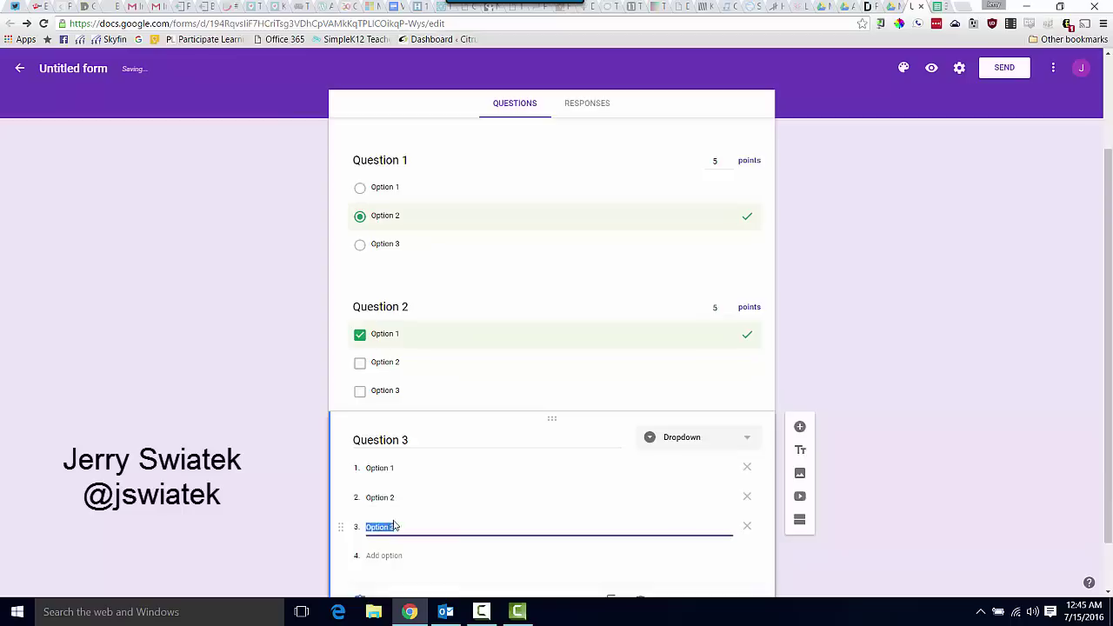
Mark Option 3 as the correct answer of Question 3 and set its value to 5 points
scroll(396, 527, down, 1)
click(393, 534)
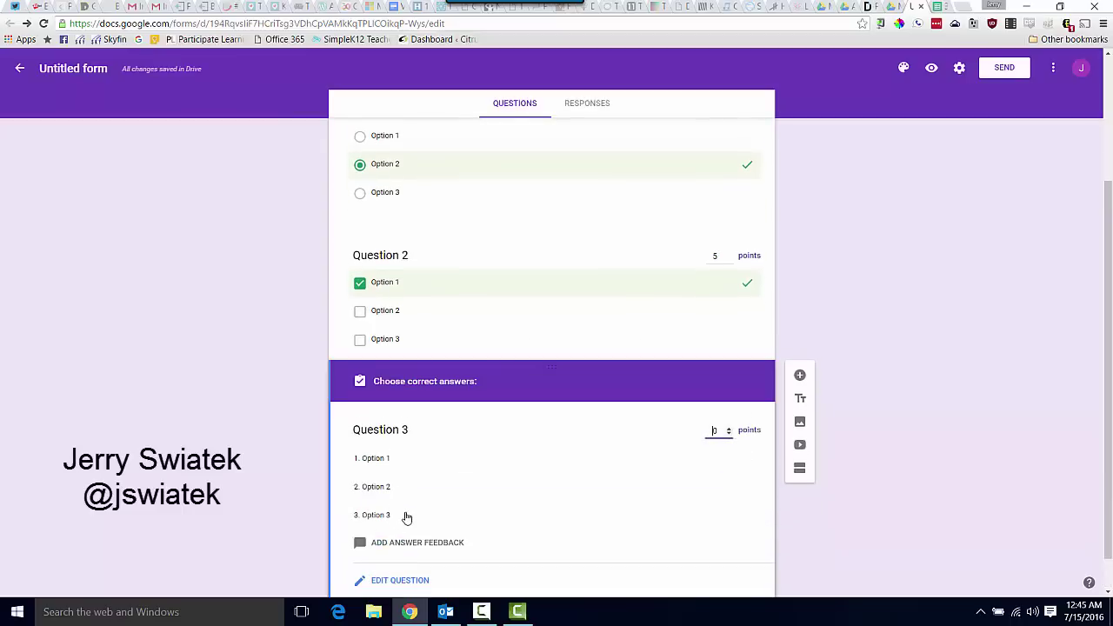
click(406, 516)
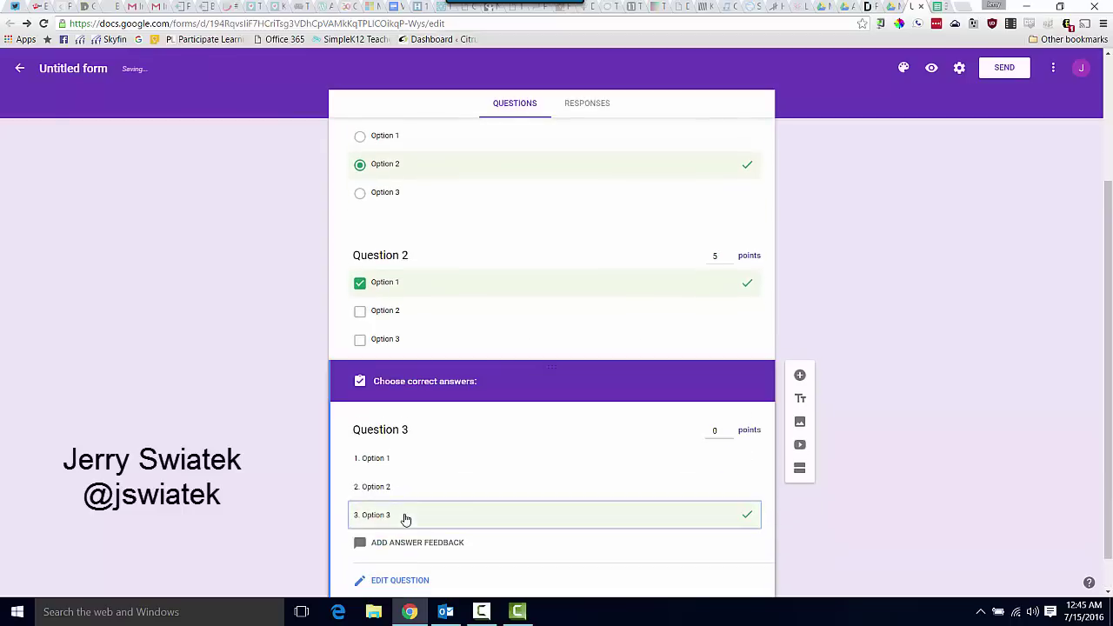
click(729, 430)
click(729, 430)
click(729, 430)
click(729, 429)
click(729, 429)
Open the form's sending options and view the shareable link and the embed HTML code
scroll(772, 480, down, 1)
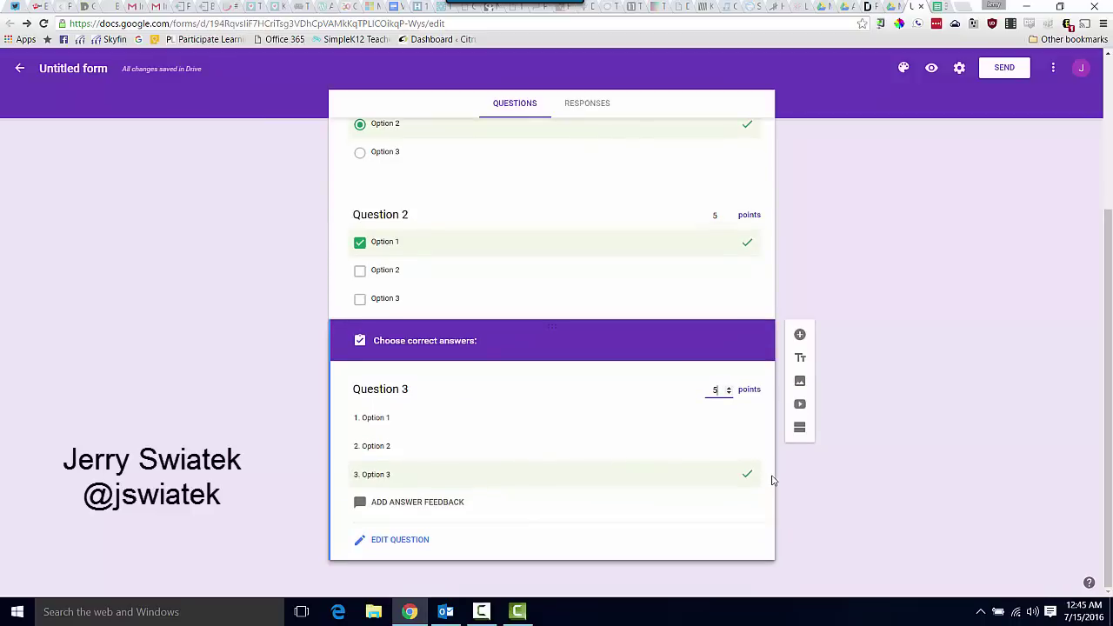
click(1001, 71)
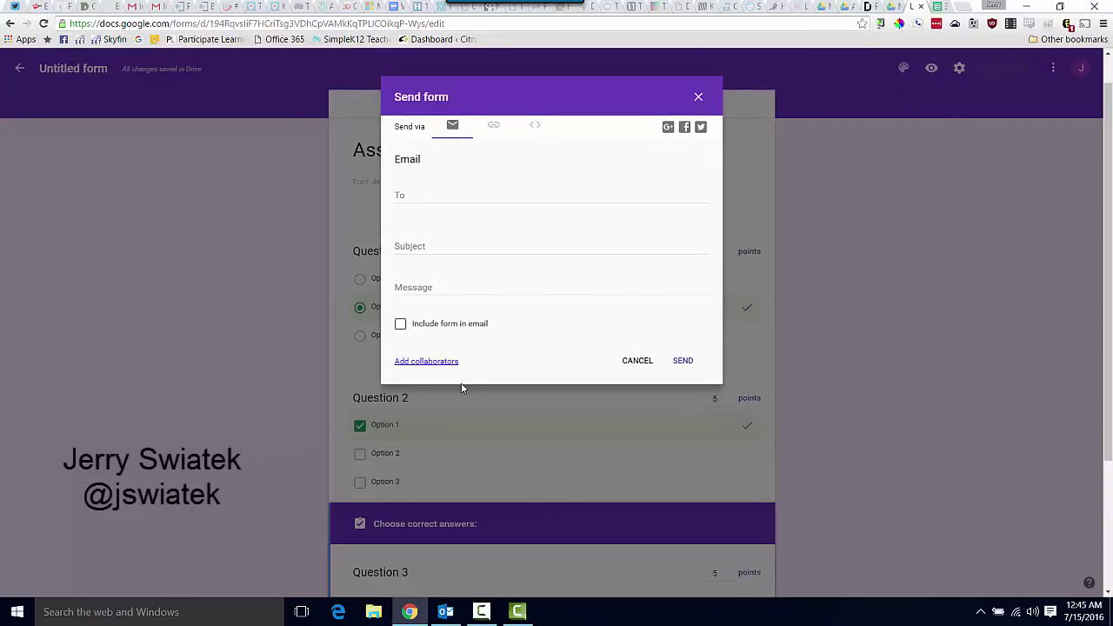
click(494, 127)
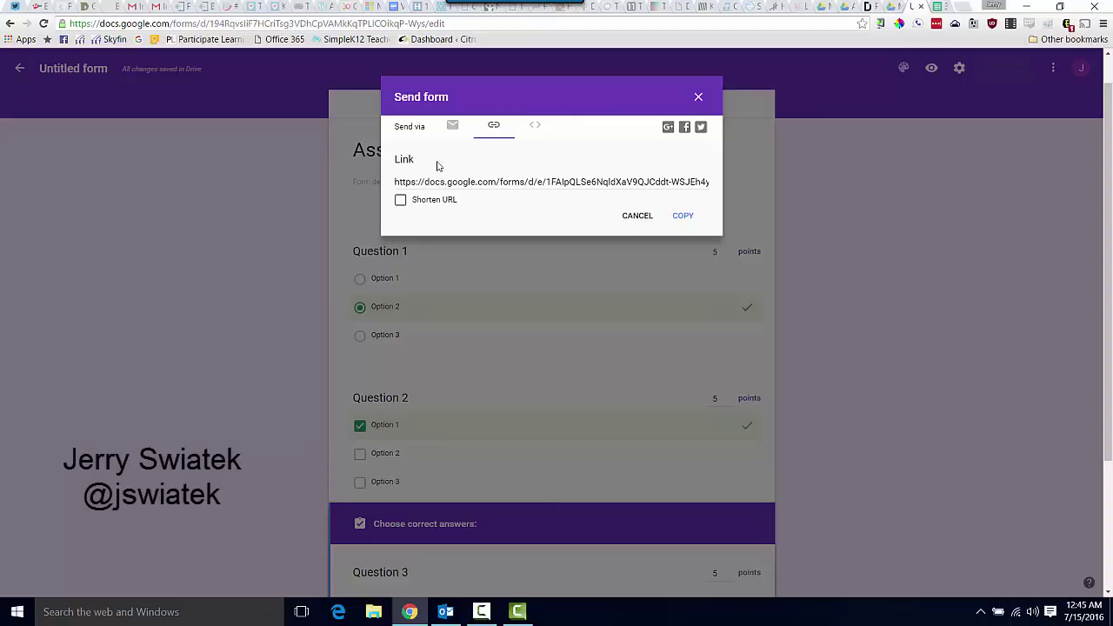
click(537, 127)
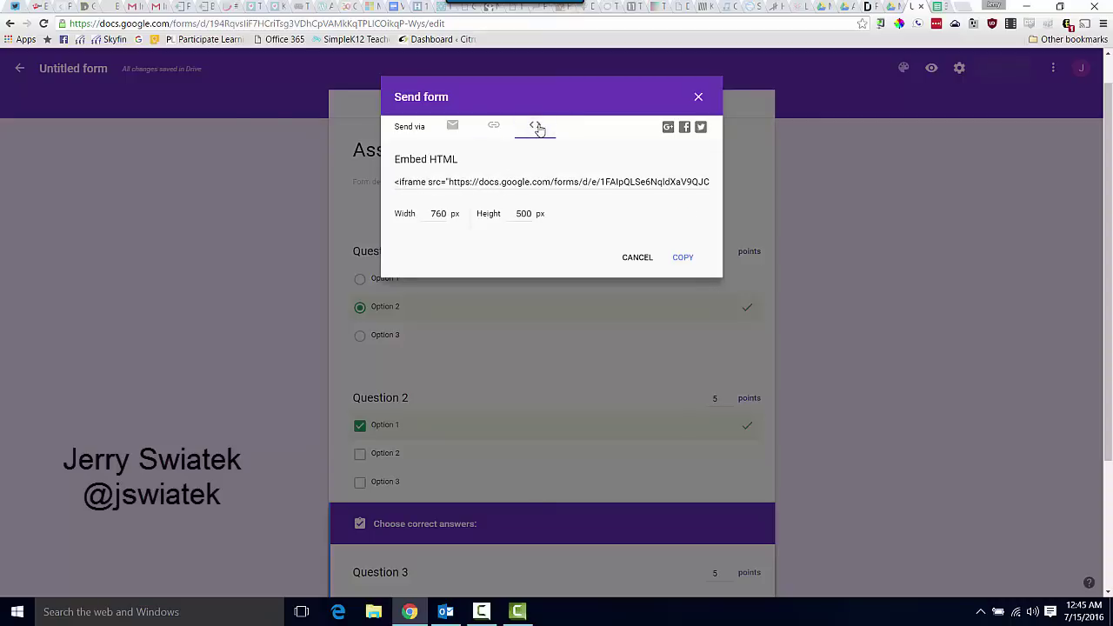
Copy the form's shareable link and load it in a new browser tab
click(493, 126)
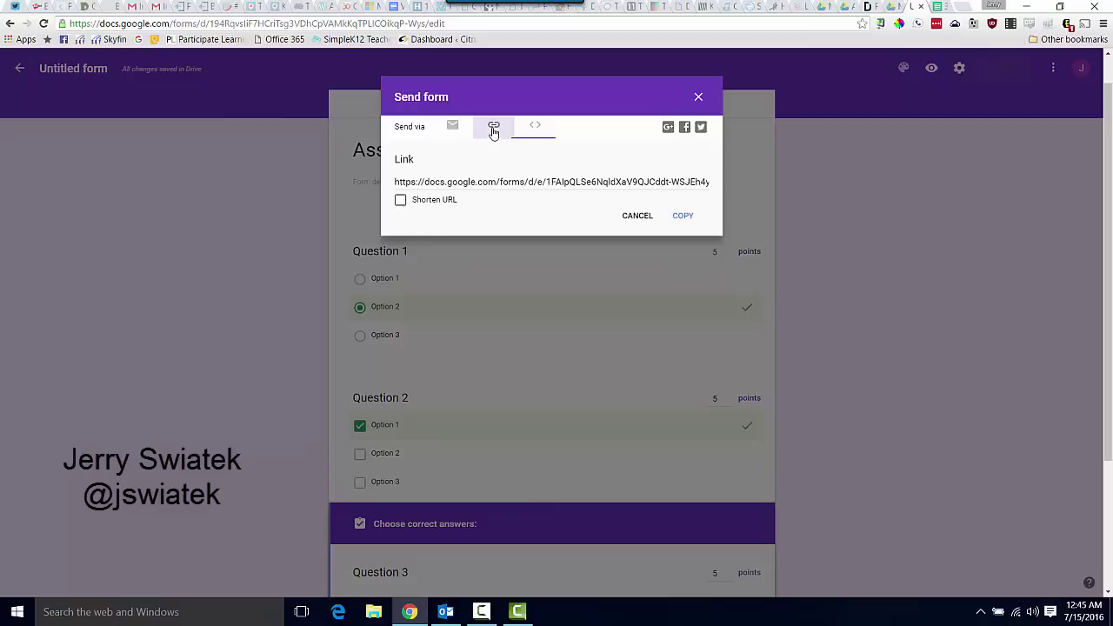
click(682, 216)
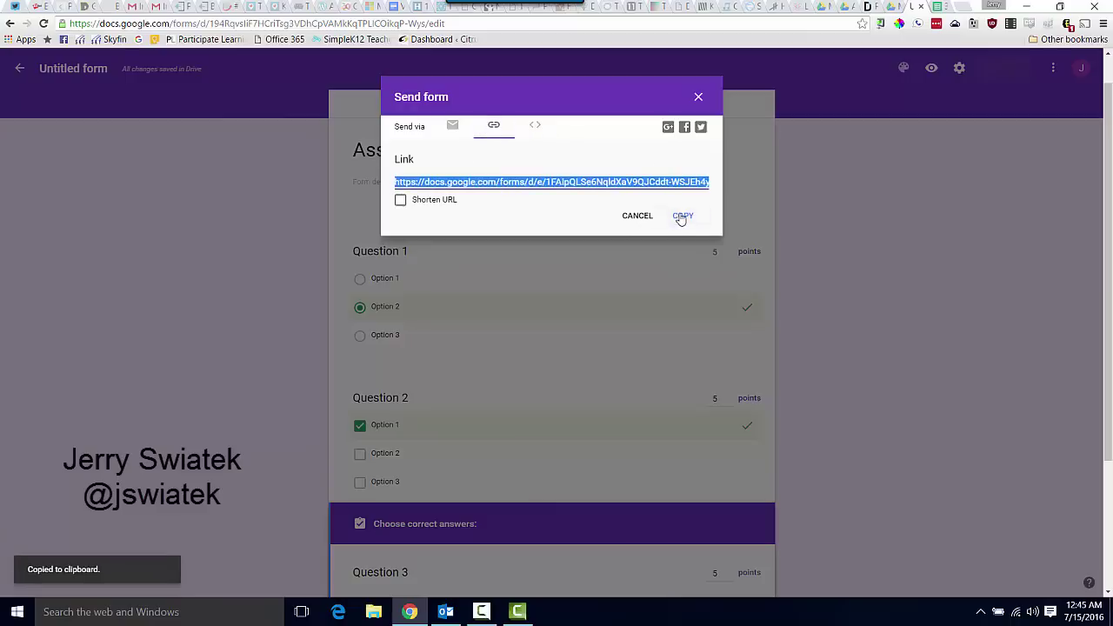
click(963, 12)
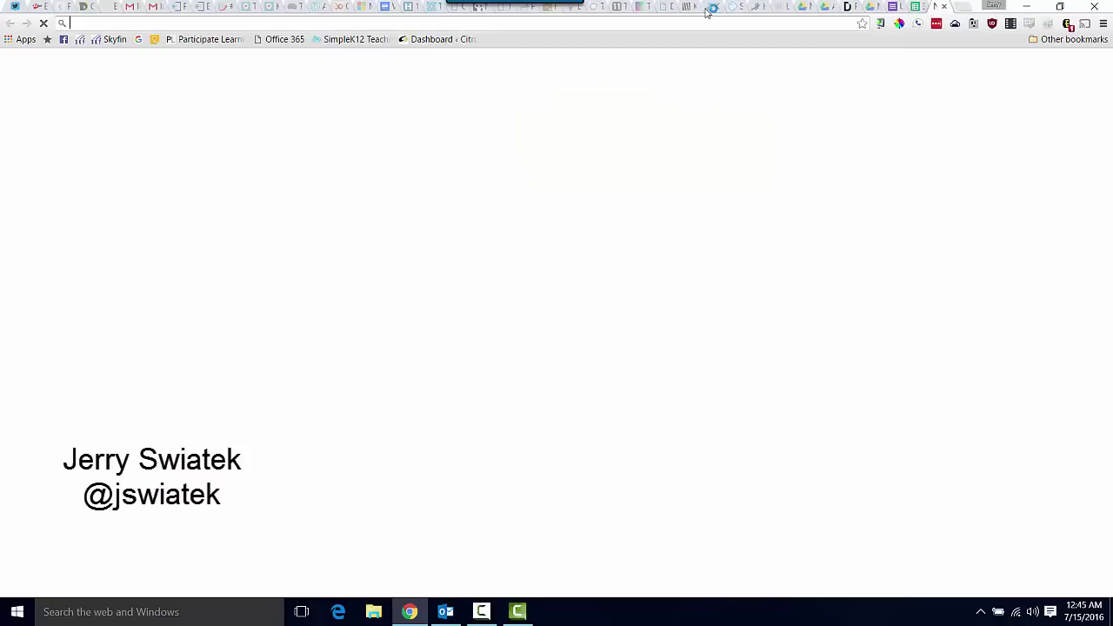
right_click(706, 26)
click(734, 99)
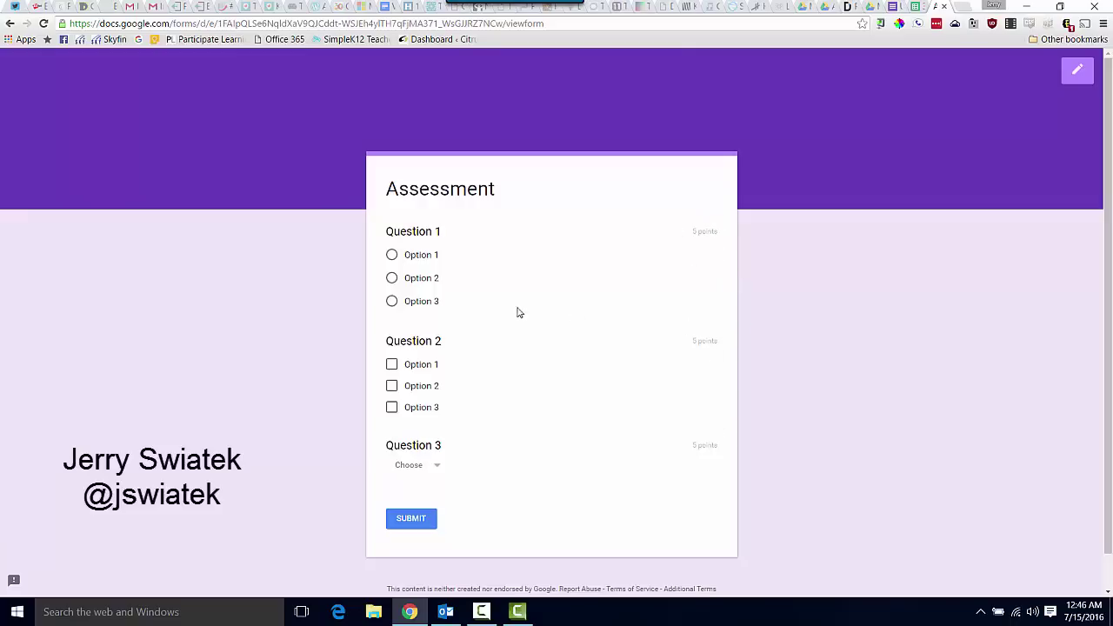
Answer the quiz with Option 2 for Question 1, Option 1 for Question 2 and Option 2 for Question 3, and submit it
click(392, 277)
click(392, 364)
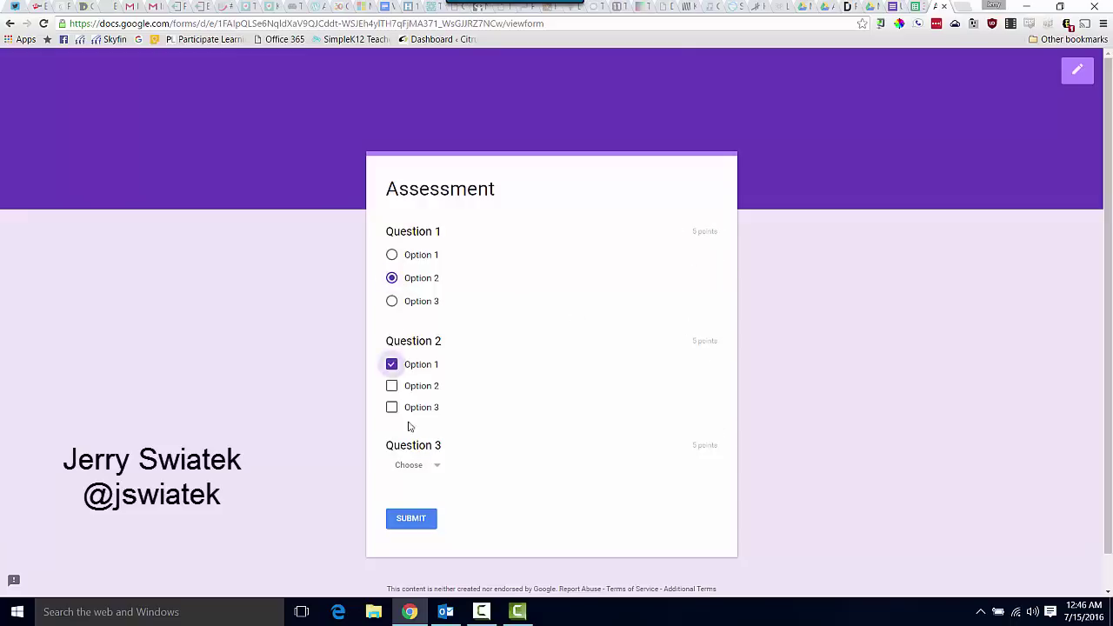
click(414, 466)
click(413, 529)
click(424, 520)
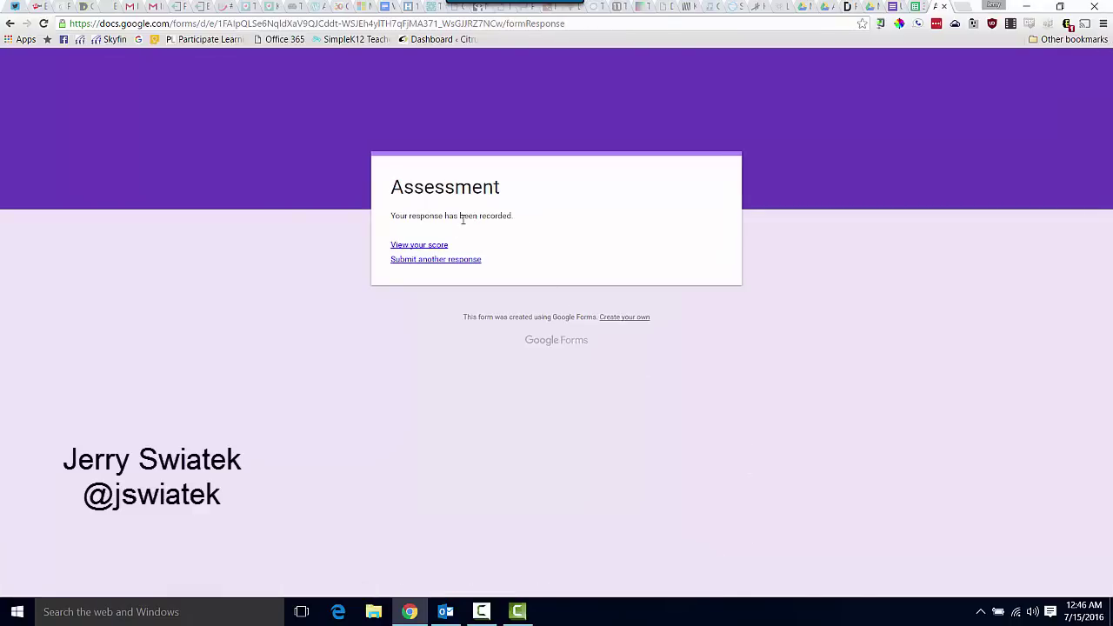
View the score of the submitted response and review the grading and correct answers of all questions
click(416, 246)
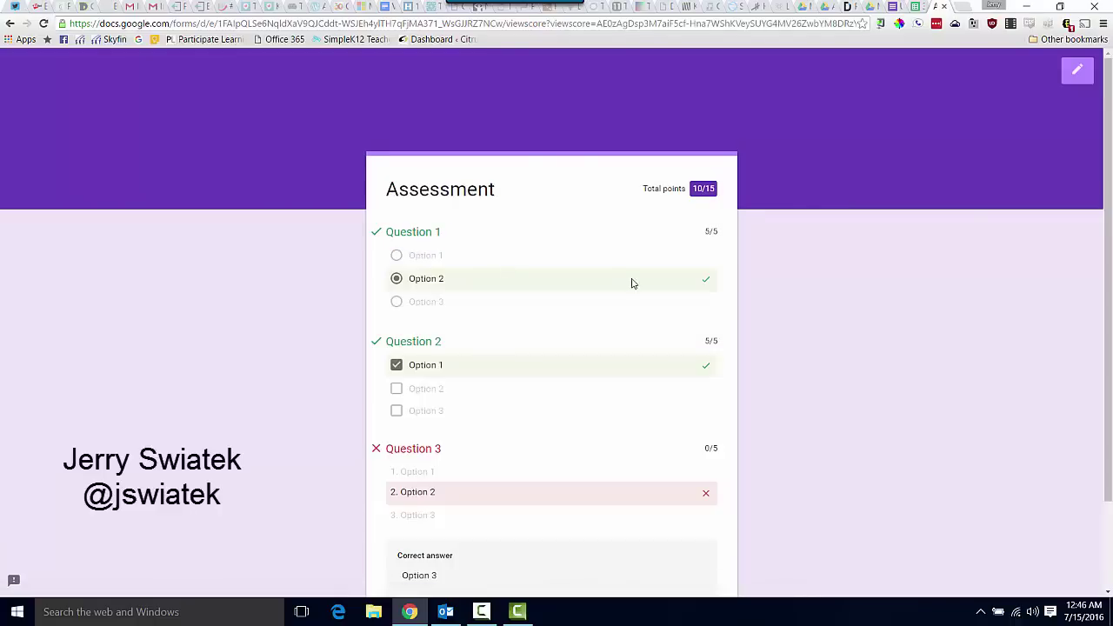
scroll(638, 283, down, 2)
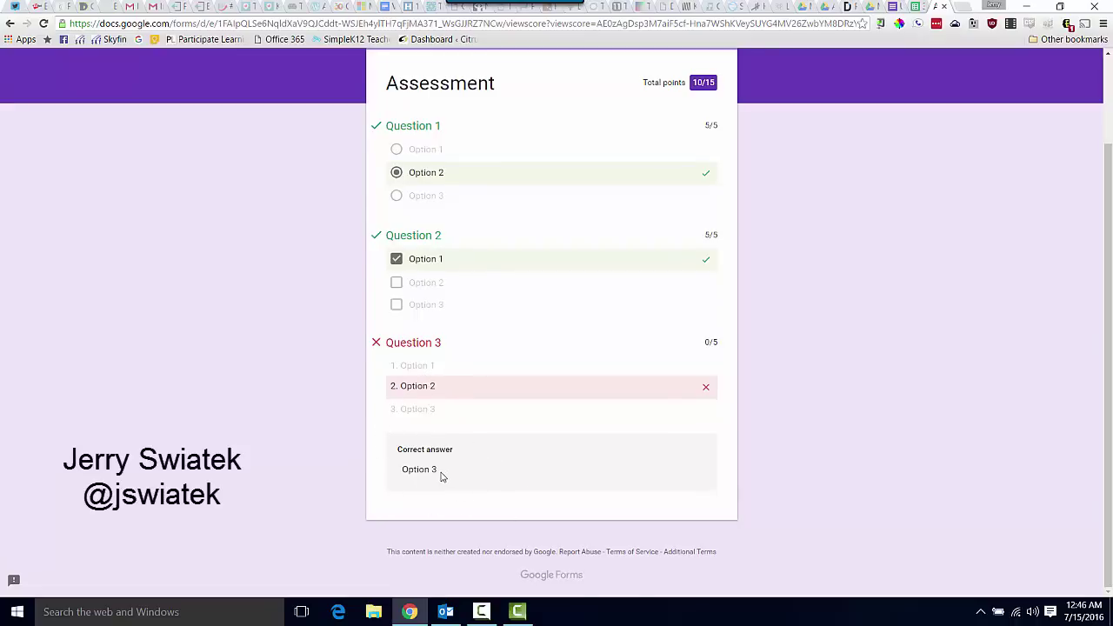
scroll(441, 476, up, 2)
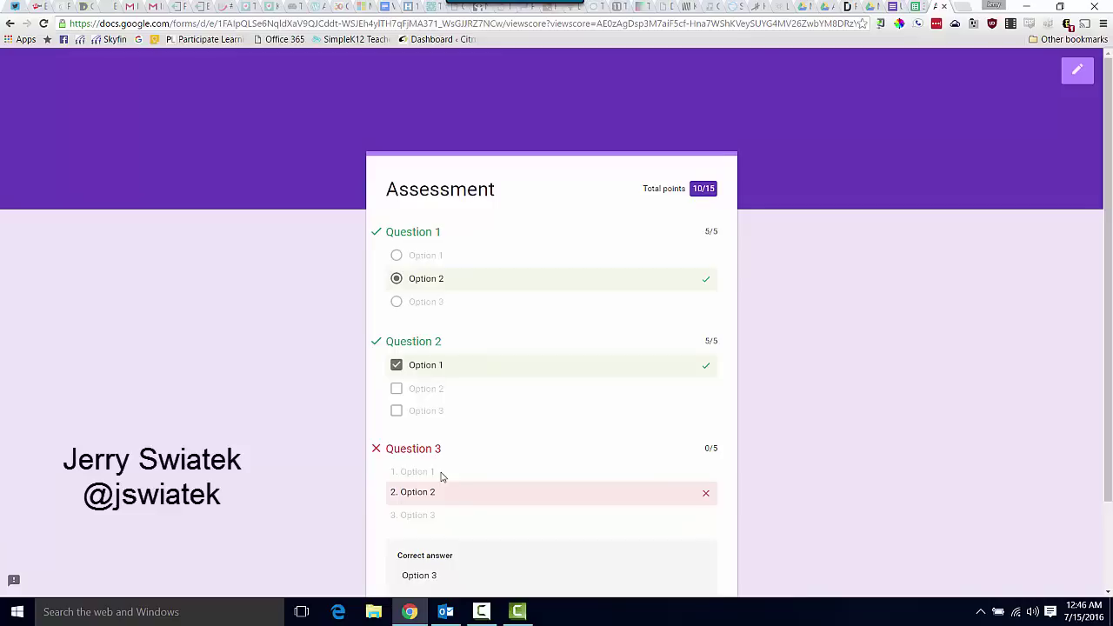